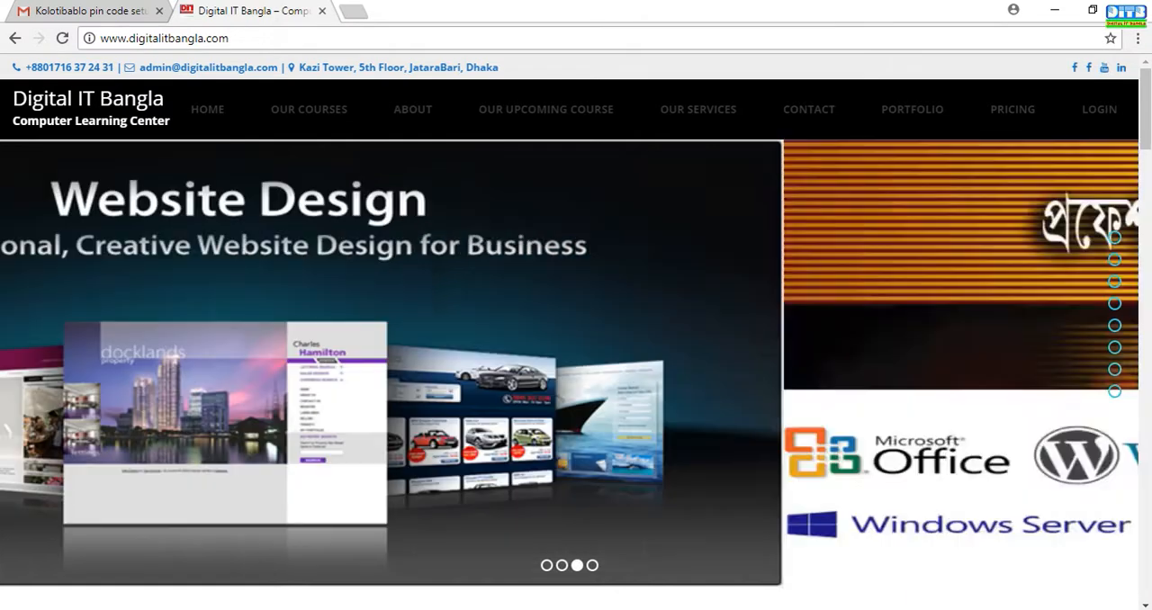
Switch to AutoCAD 2007 and create a new drawing from the acad -Named Plot Styles template.
{"action": "mouse_move", "coordinate": [558, 609]}
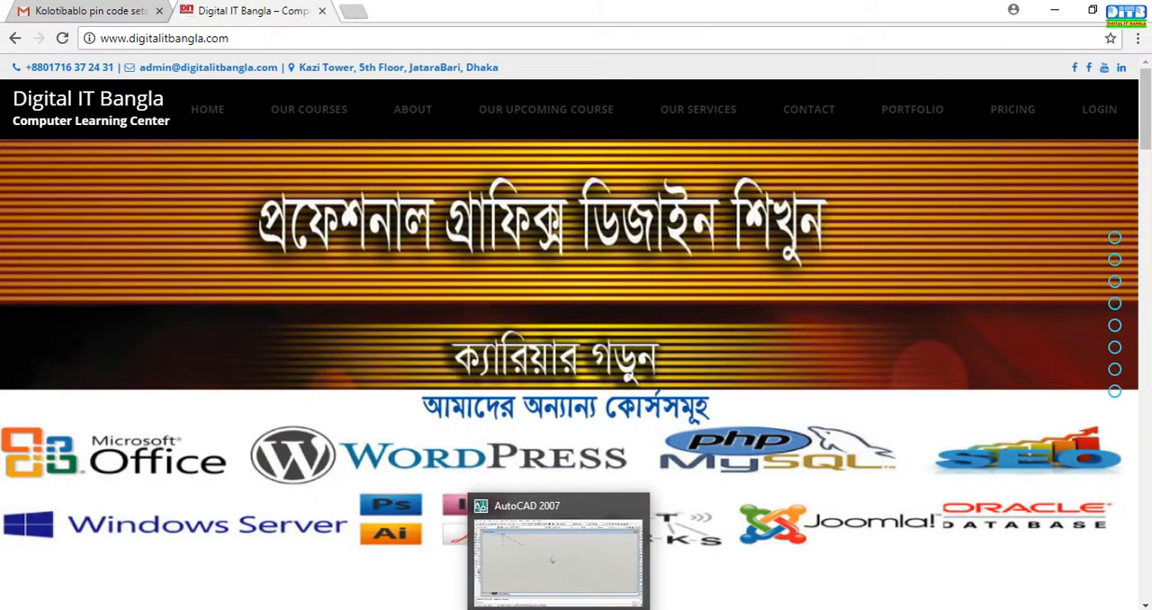
{"action": "left_click", "coordinate": [558, 609]}
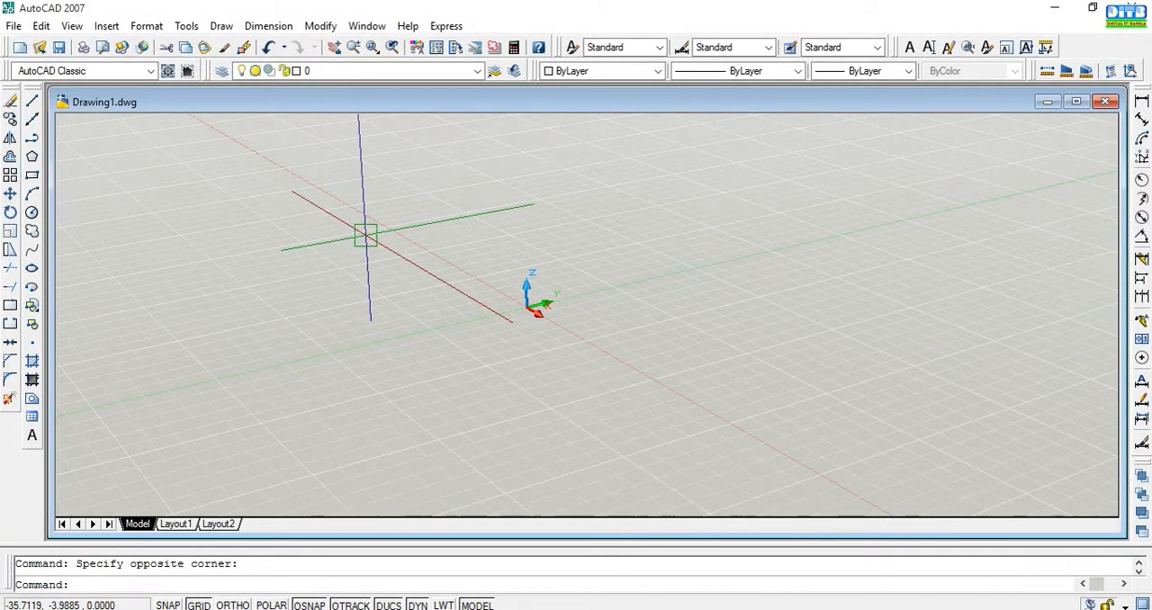
{"action": "left_click", "coordinate": [15, 26]}
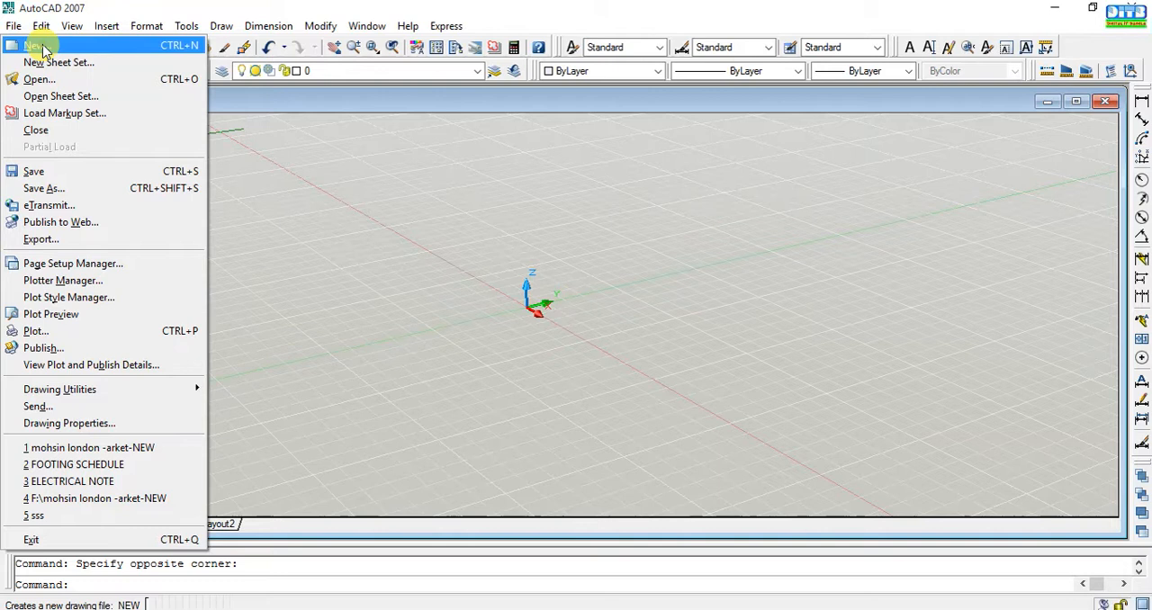
{"action": "left_click", "coordinate": [36, 46]}
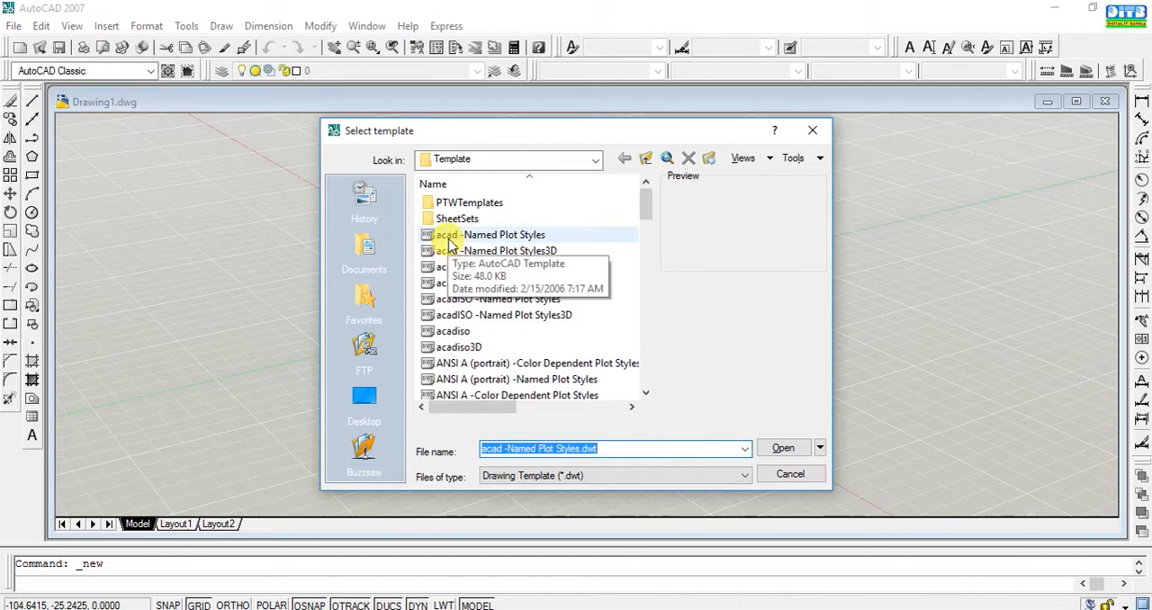
{"action": "left_click", "coordinate": [541, 238]}
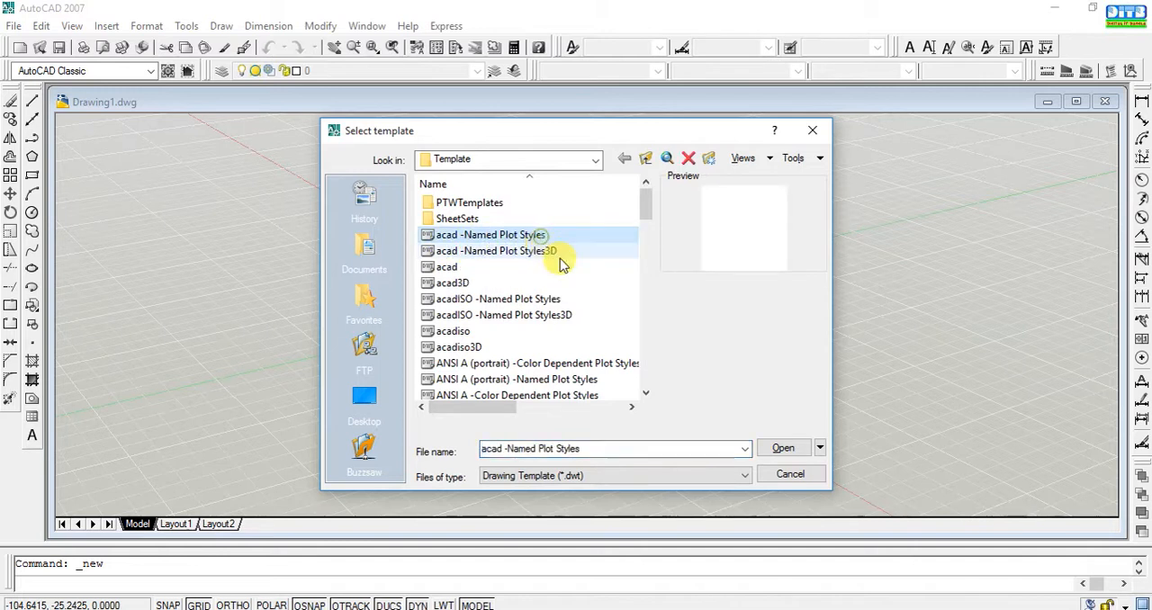
{"action": "left_click", "coordinate": [788, 455]}
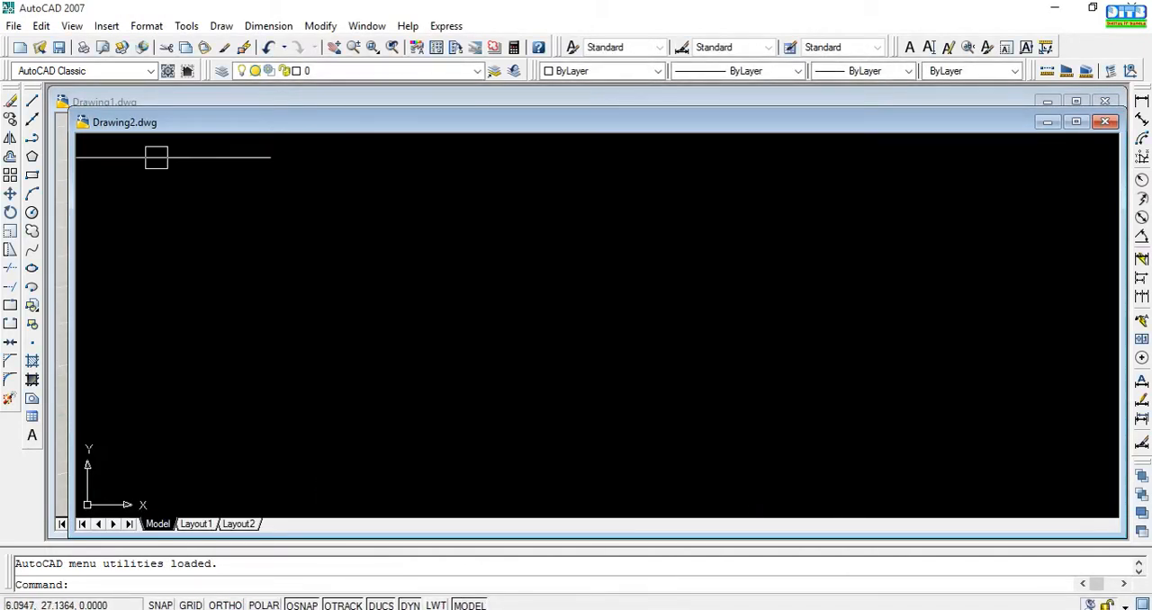
Turn off the Origin display option of the UCS icon in the new drawing.
{"action": "left_click", "coordinate": [71, 25]}
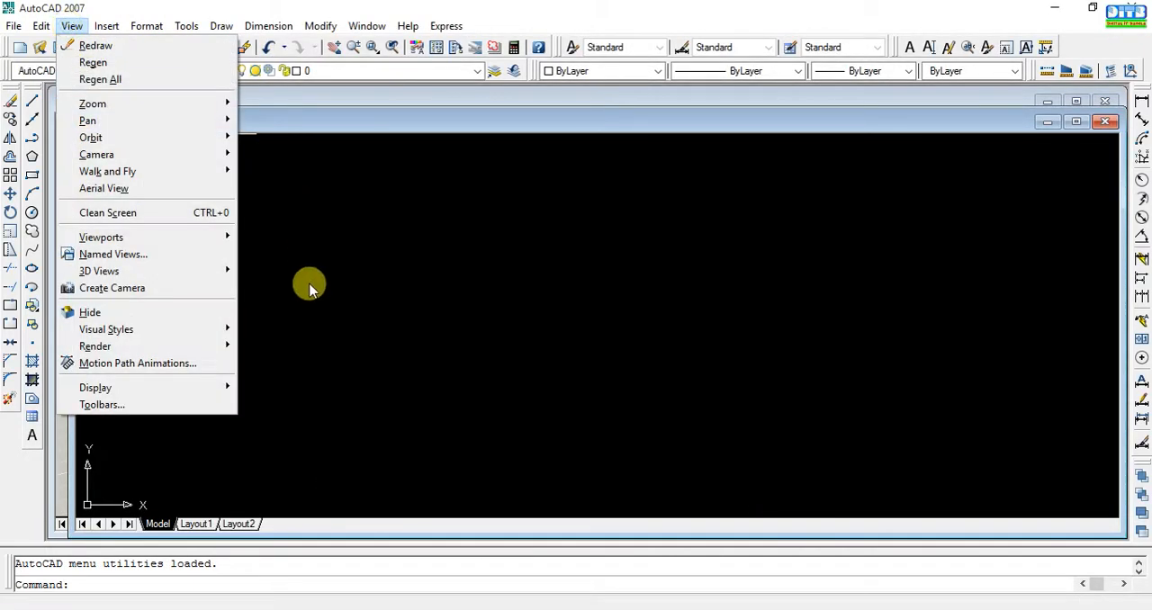
{"action": "mouse_move", "coordinate": [224, 388]}
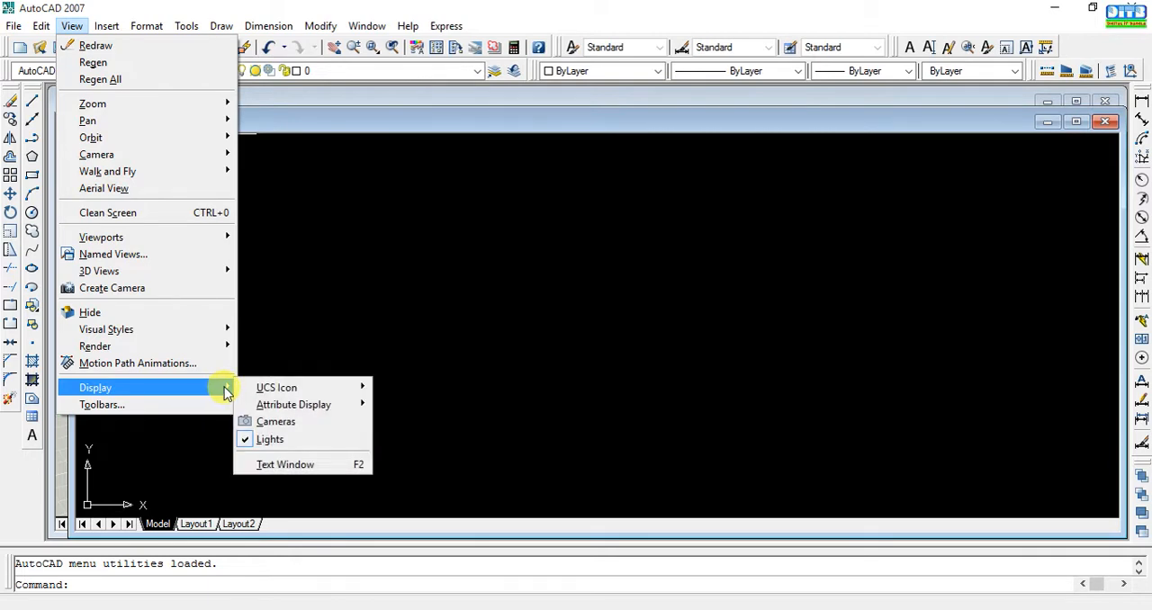
{"action": "mouse_move", "coordinate": [272, 391]}
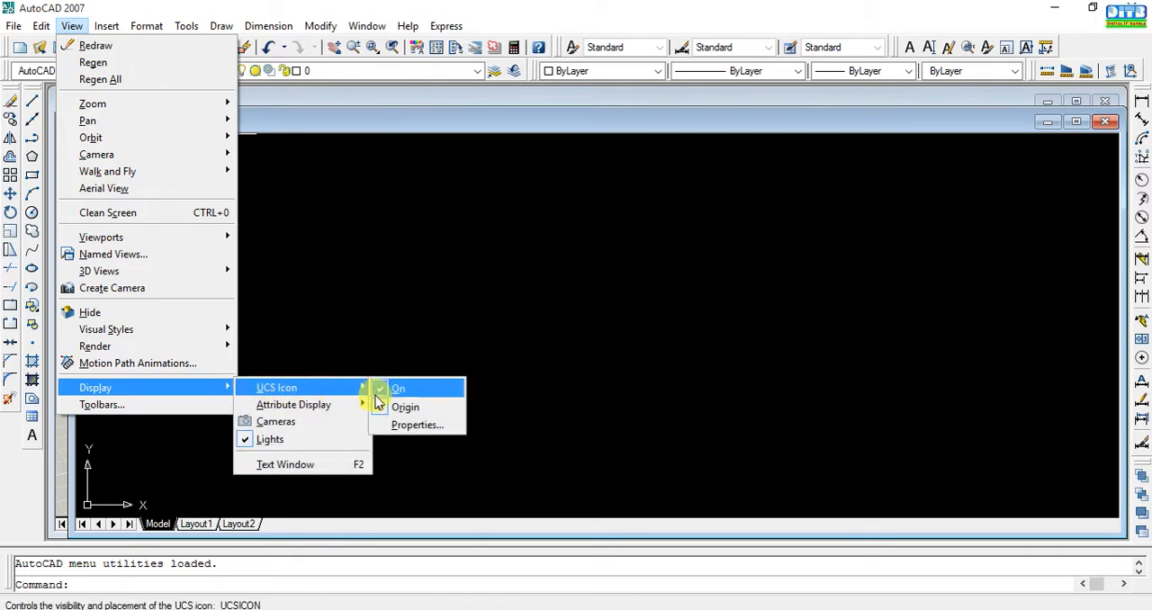
{"action": "left_click", "coordinate": [405, 407]}
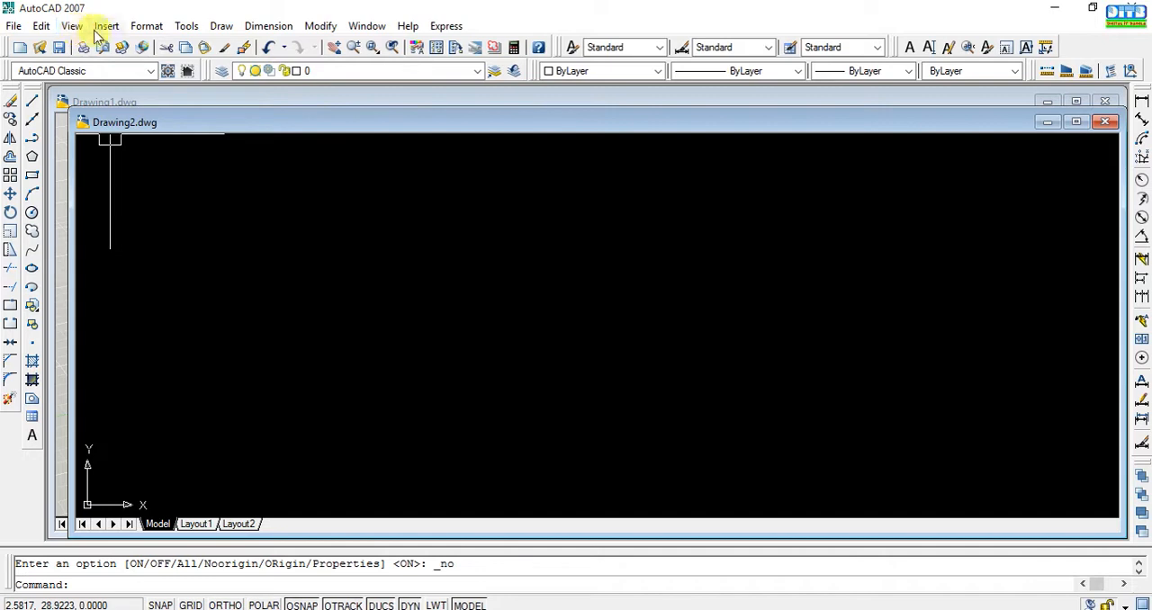
Modify the Standard dimension style's primary units to Architectural format with a precision of 0'-0".
{"action": "left_click", "coordinate": [144, 27]}
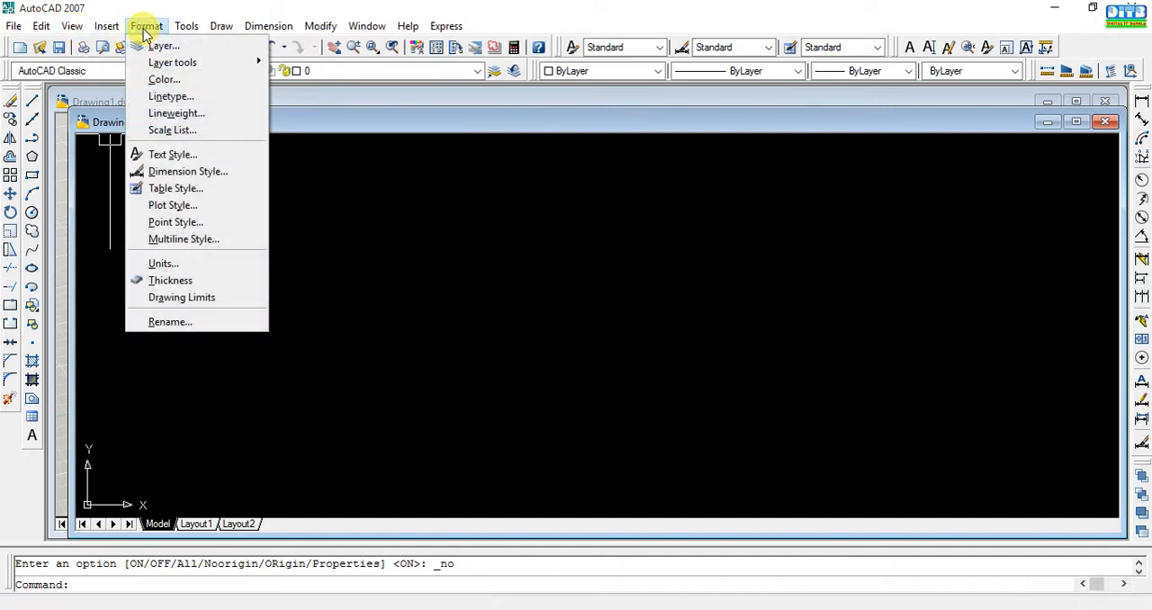
{"action": "left_click", "coordinate": [209, 170]}
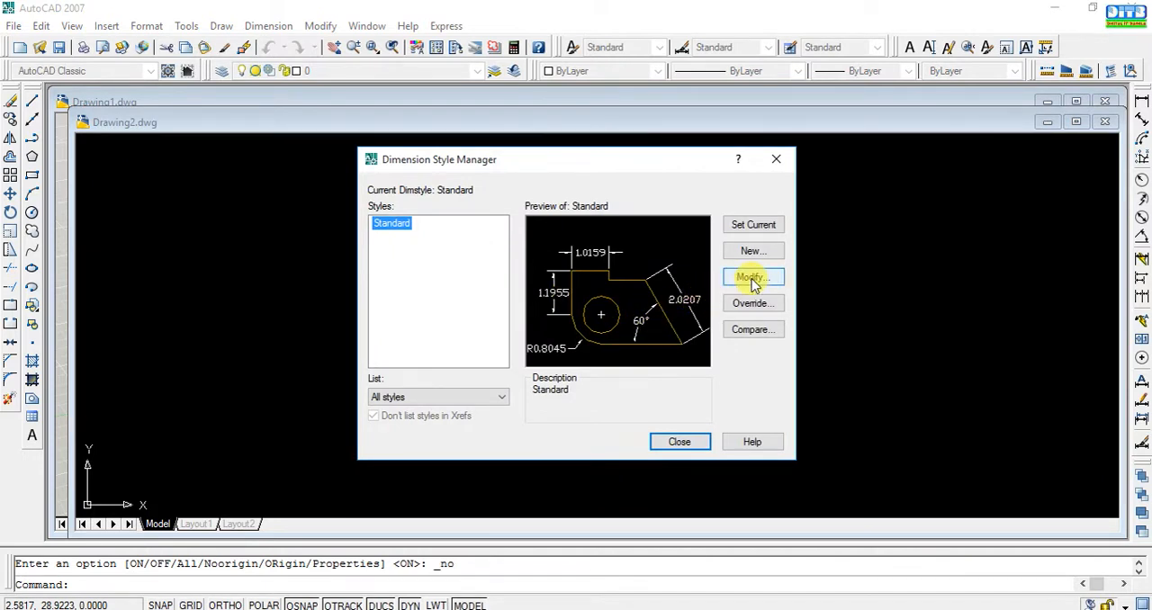
{"action": "left_click", "coordinate": [753, 279]}
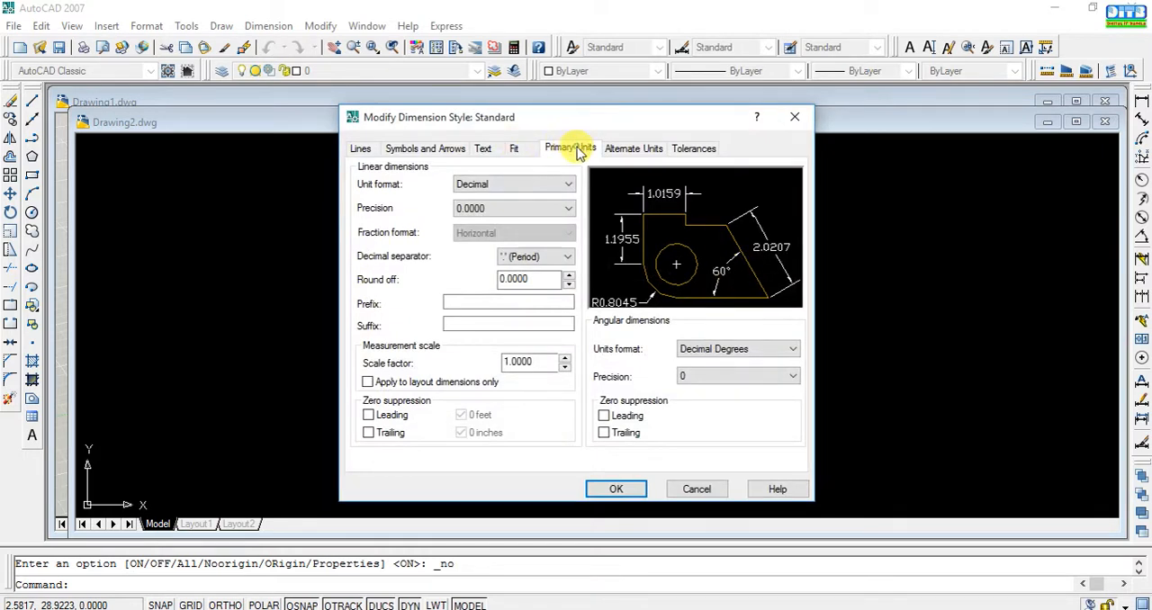
{"action": "left_click", "coordinate": [571, 184]}
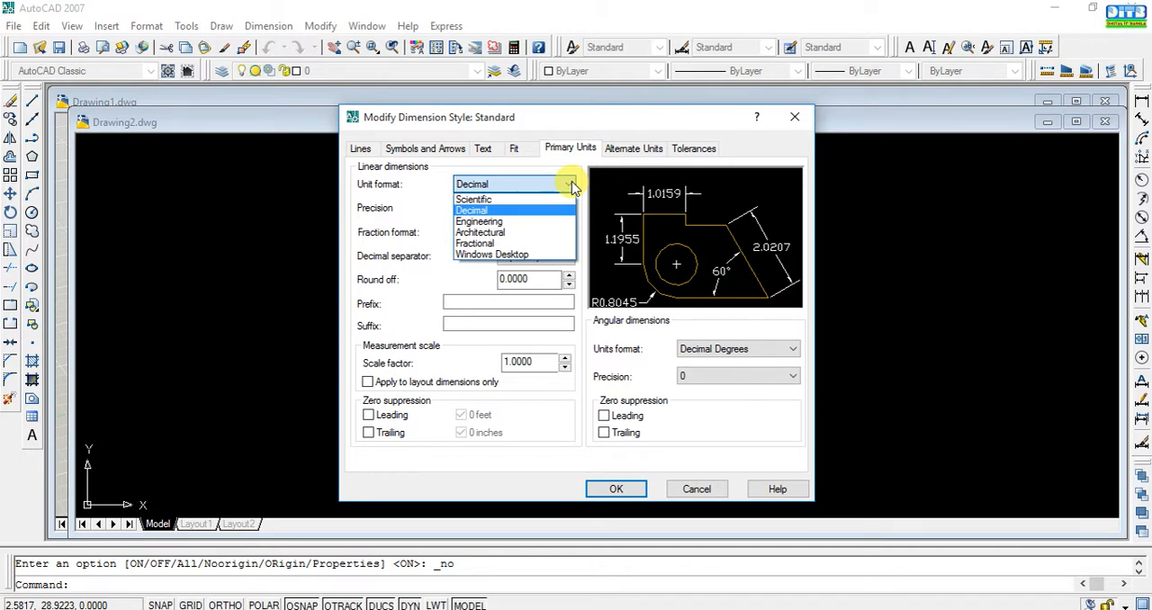
{"action": "left_click", "coordinate": [529, 232]}
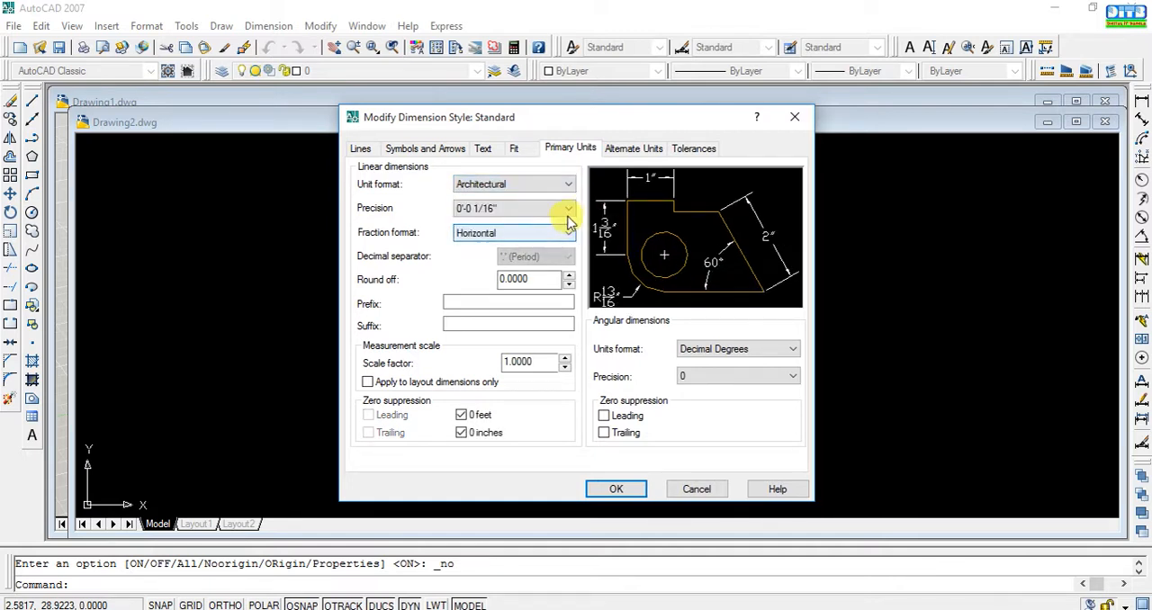
{"action": "left_click", "coordinate": [568, 209]}
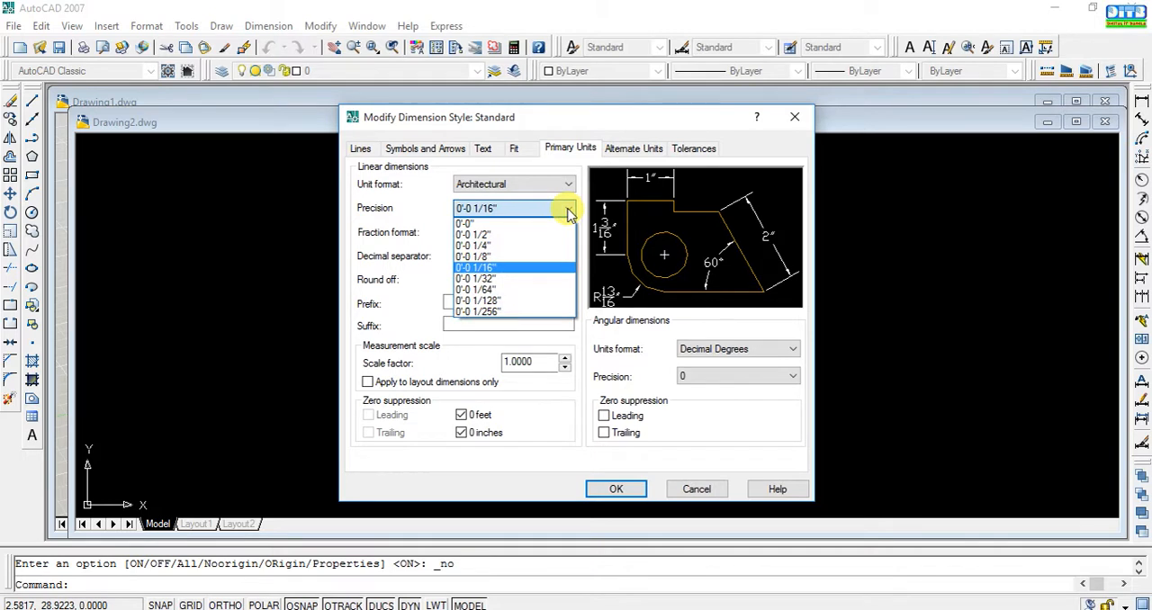
{"action": "left_click", "coordinate": [487, 223]}
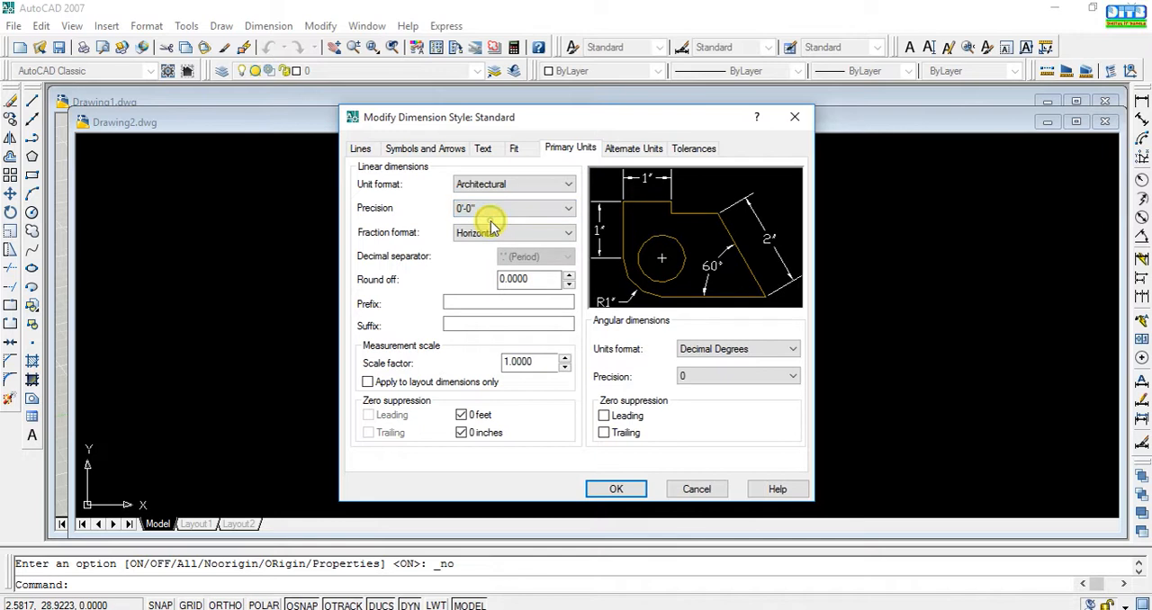
{"action": "left_click", "coordinate": [616, 487]}
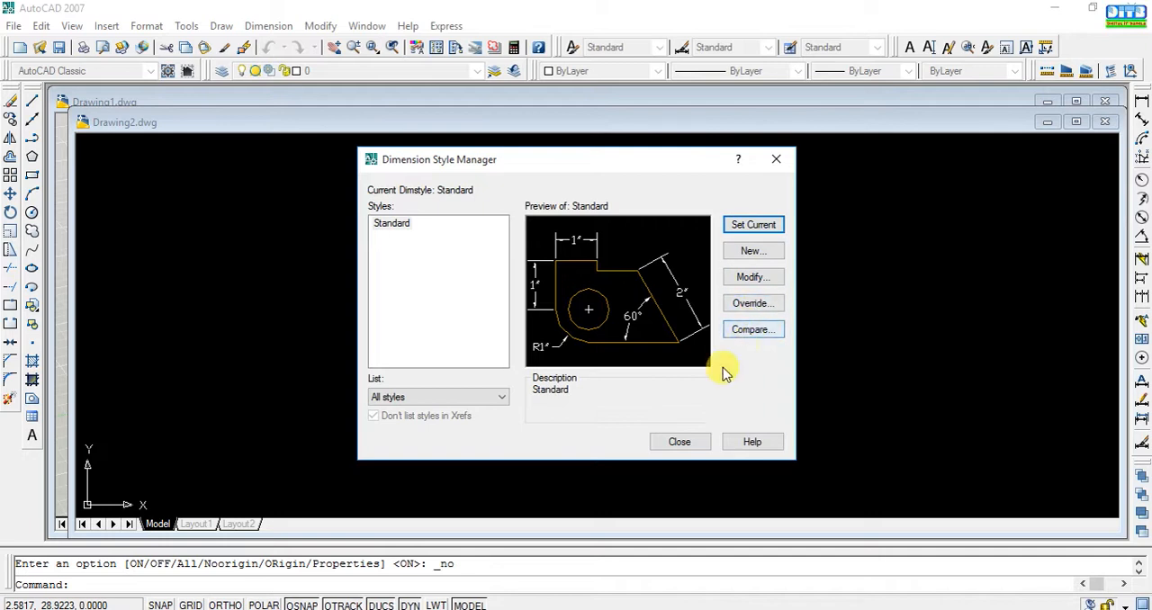
{"action": "left_click", "coordinate": [679, 442]}
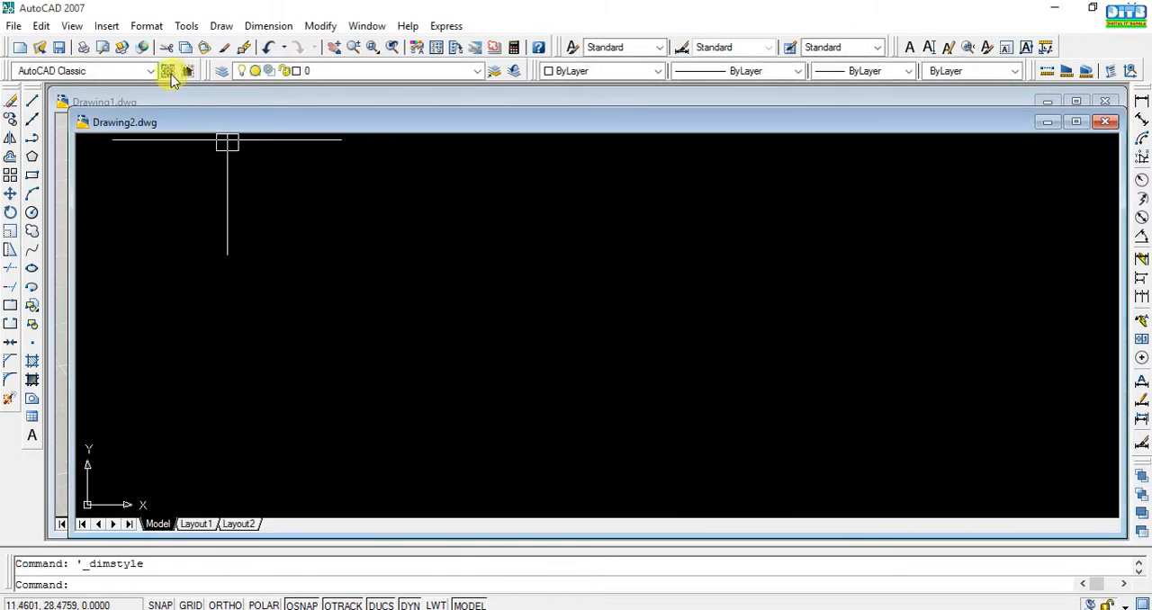
Set the drawing's length units to Architectural with a precision of 0'-0".
{"action": "left_click", "coordinate": [144, 27]}
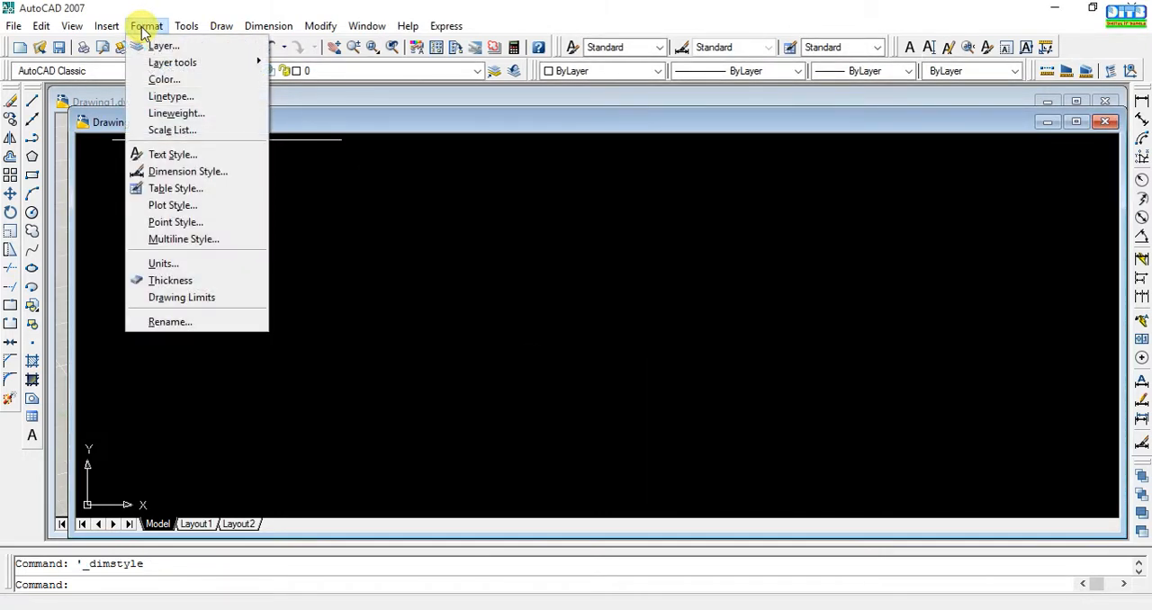
{"action": "left_click", "coordinate": [185, 267]}
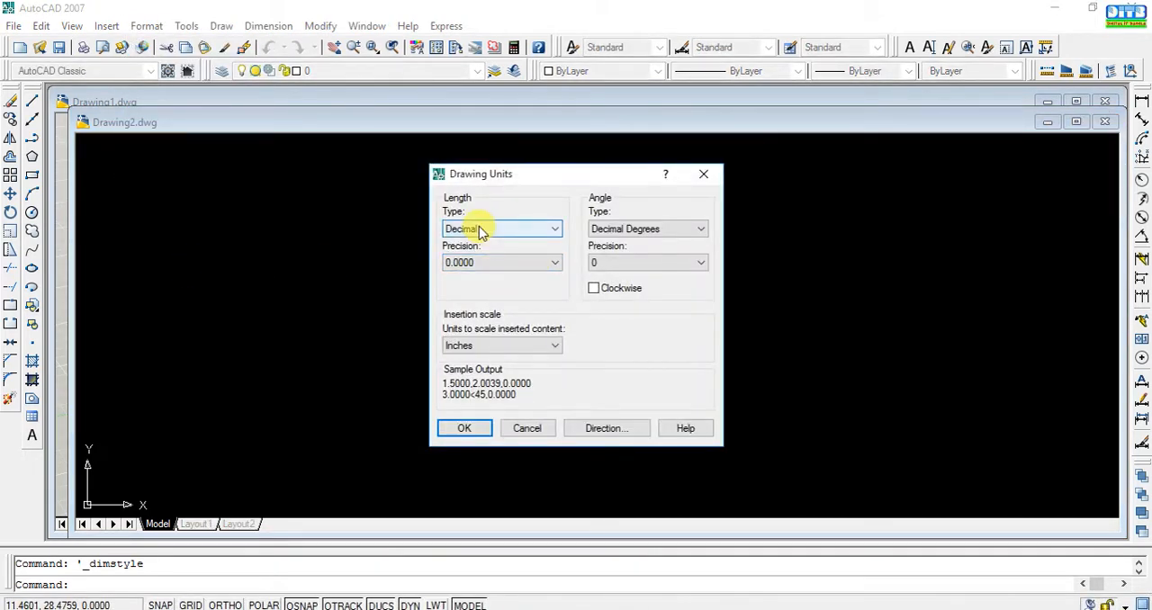
{"action": "left_click", "coordinate": [546, 229]}
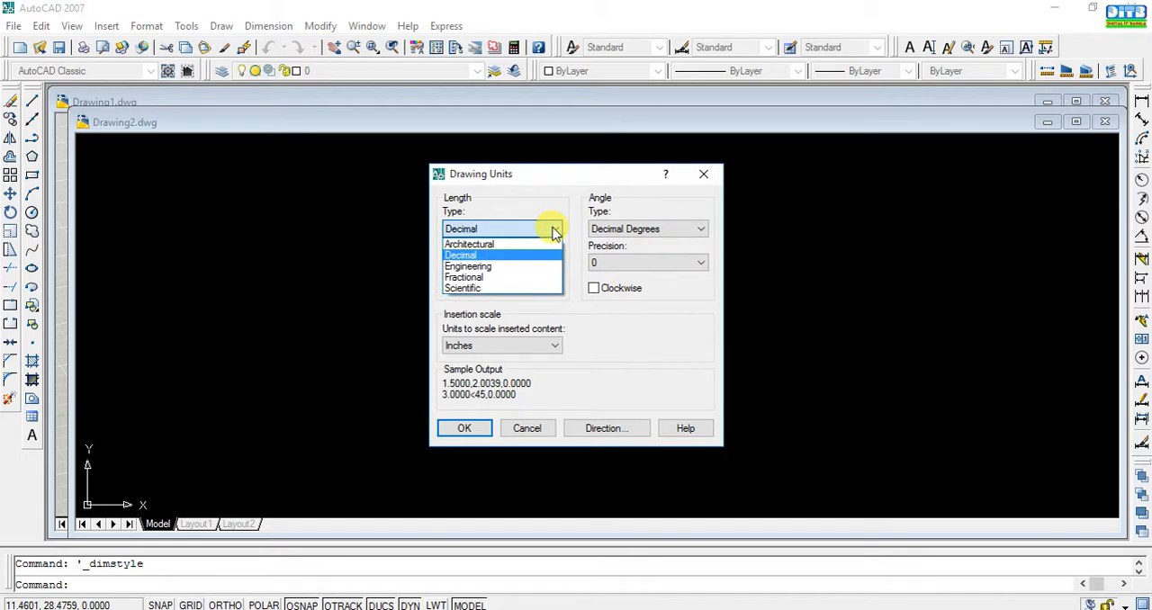
{"action": "left_click", "coordinate": [506, 244]}
{"action": "left_click", "coordinate": [551, 262]}
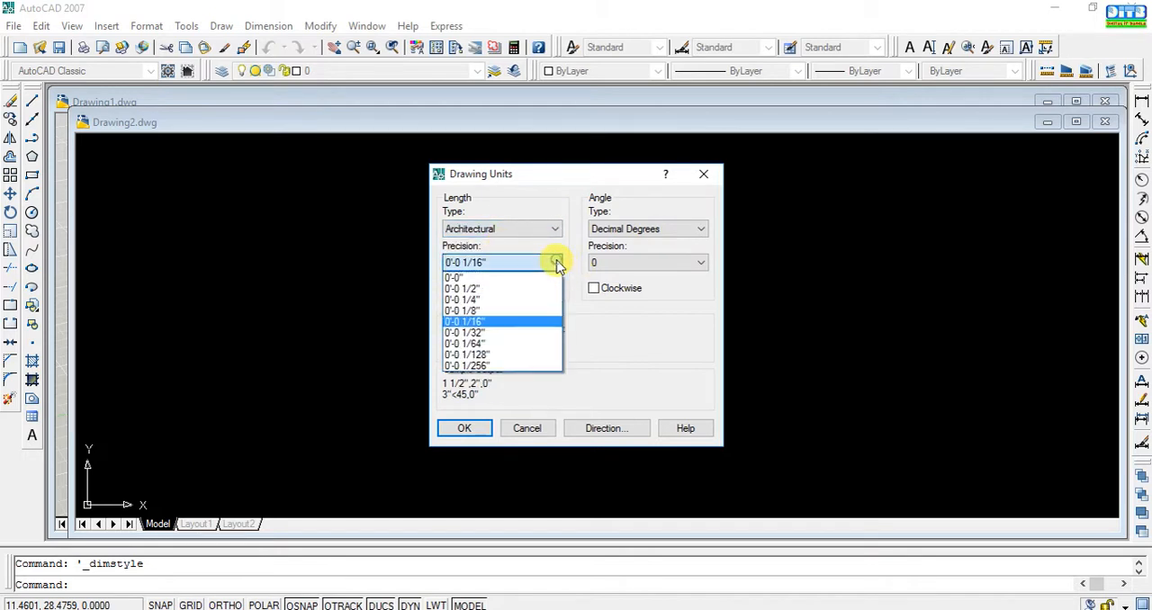
{"action": "left_click", "coordinate": [487, 279]}
{"action": "left_click", "coordinate": [461, 428]}
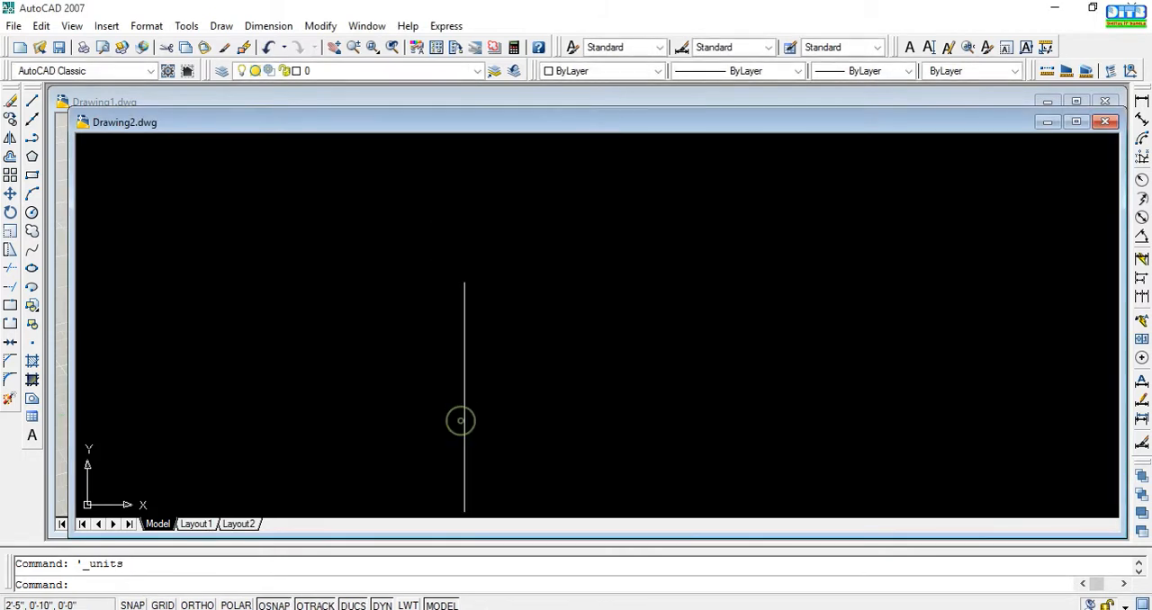
Set the Standard text style's font to Times New Roman and apply the change.
{"action": "left_click", "coordinate": [145, 26]}
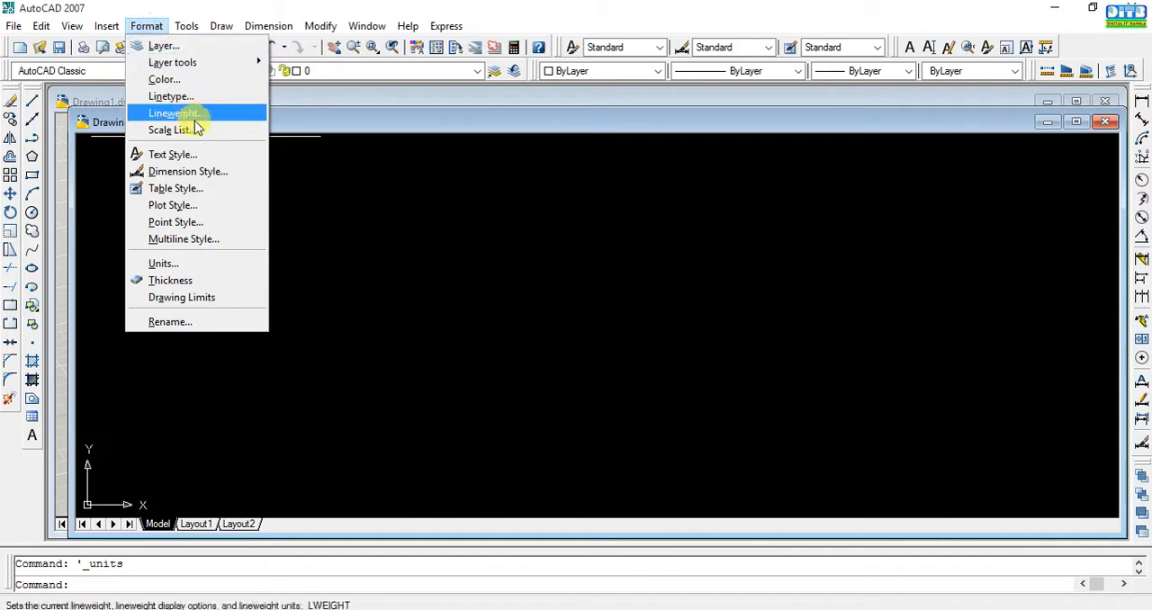
{"action": "left_click", "coordinate": [193, 154]}
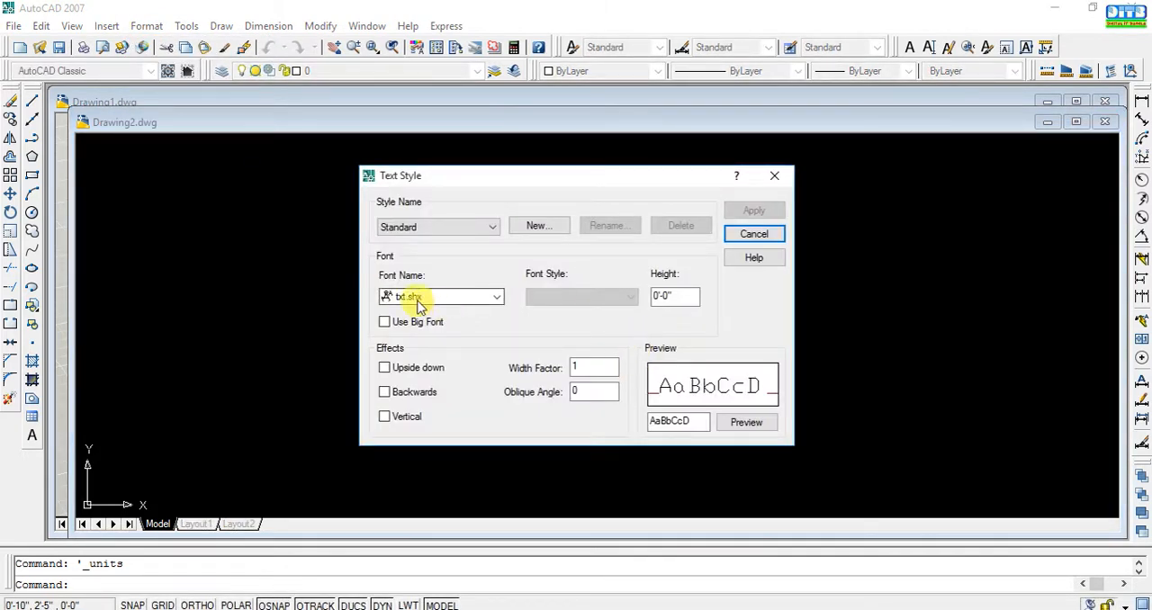
{"action": "left_click", "coordinate": [496, 298]}
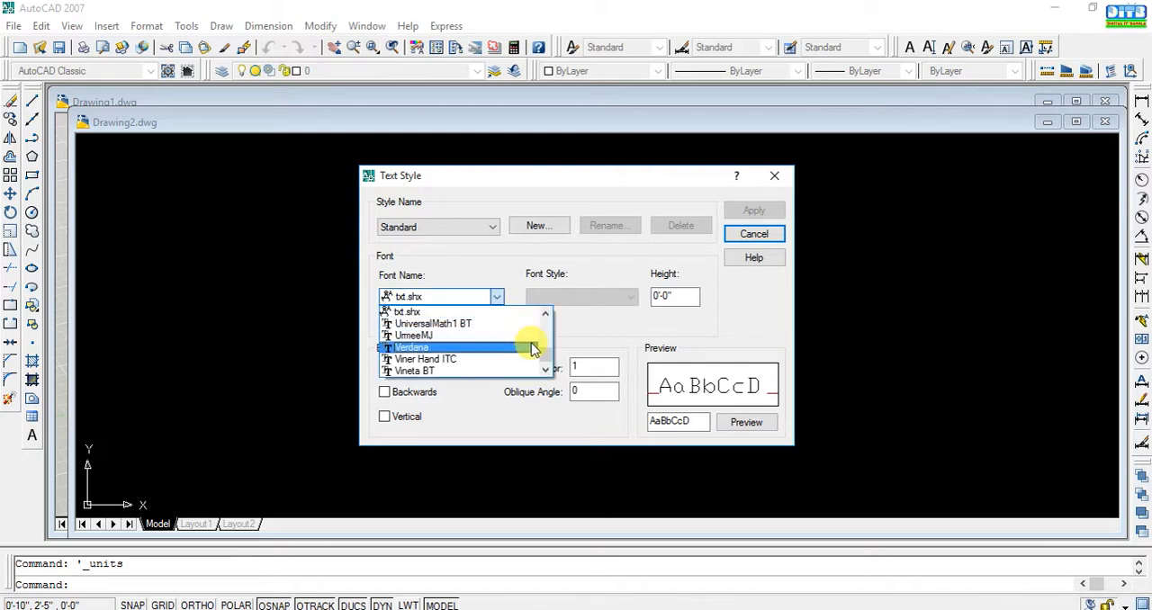
{"action": "key", "text": "t"}
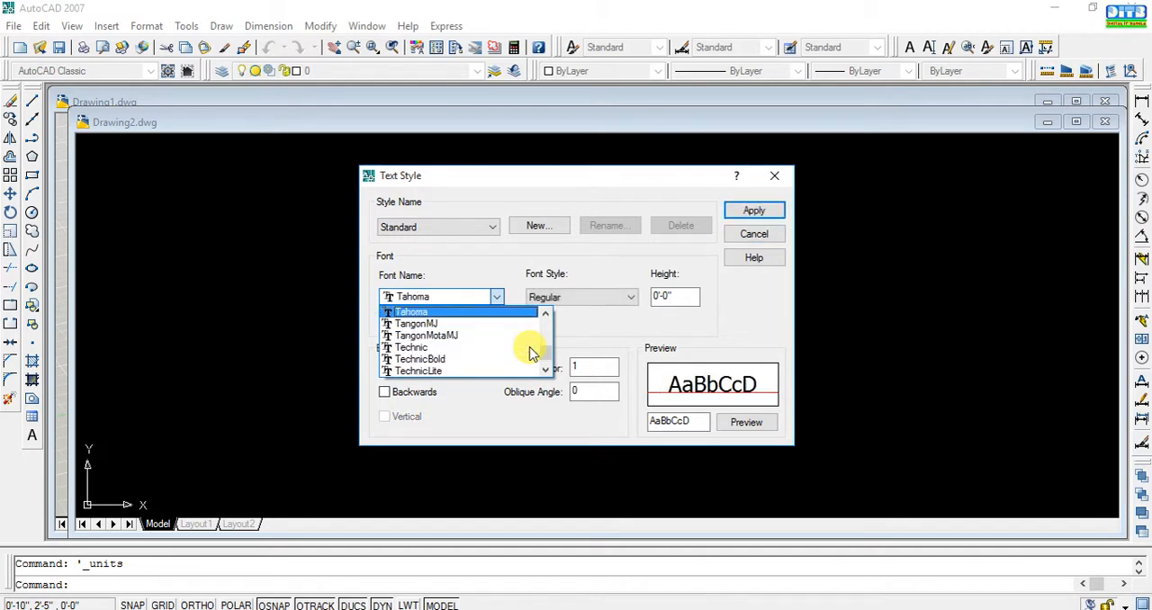
{"action": "scroll", "coordinate": [522, 357], "scroll_direction": "down", "scroll_amount": 1}
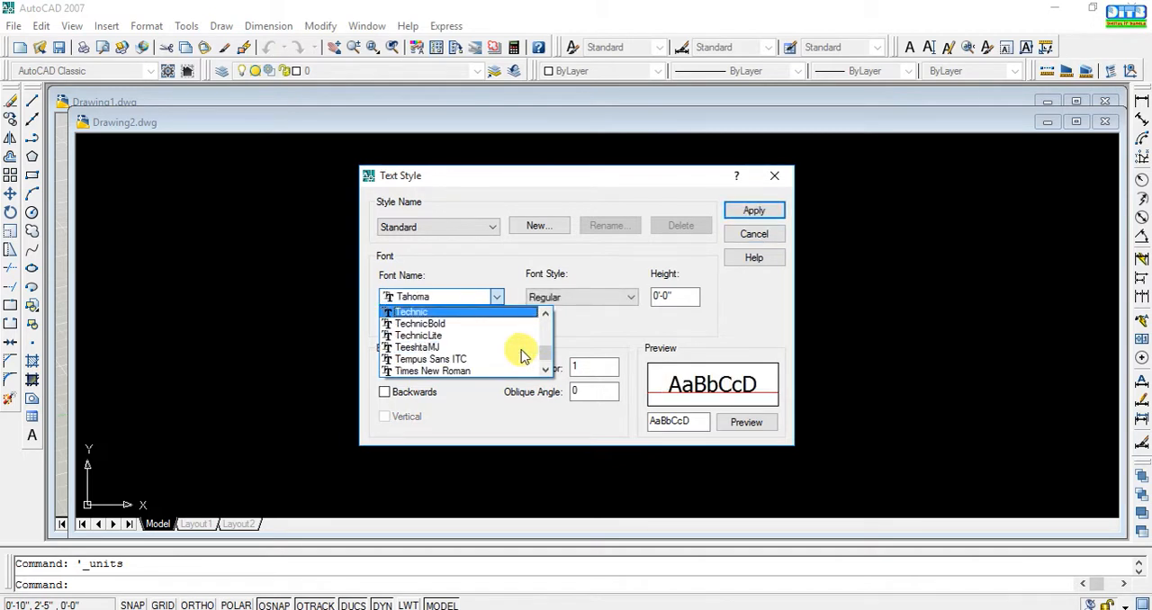
{"action": "left_click", "coordinate": [507, 370]}
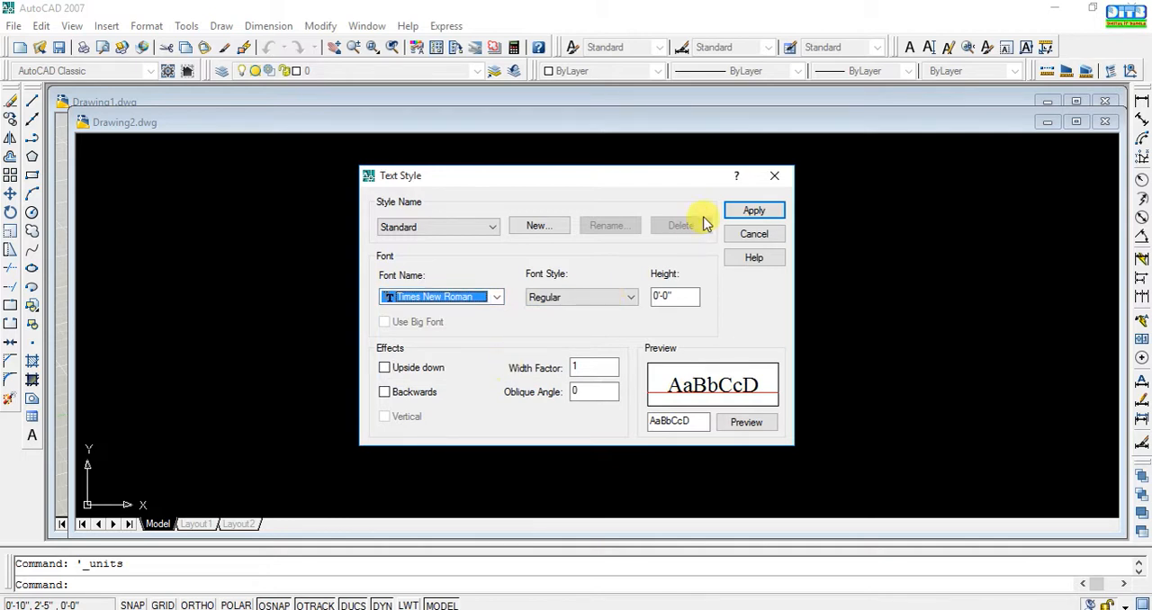
{"action": "left_click", "coordinate": [754, 212]}
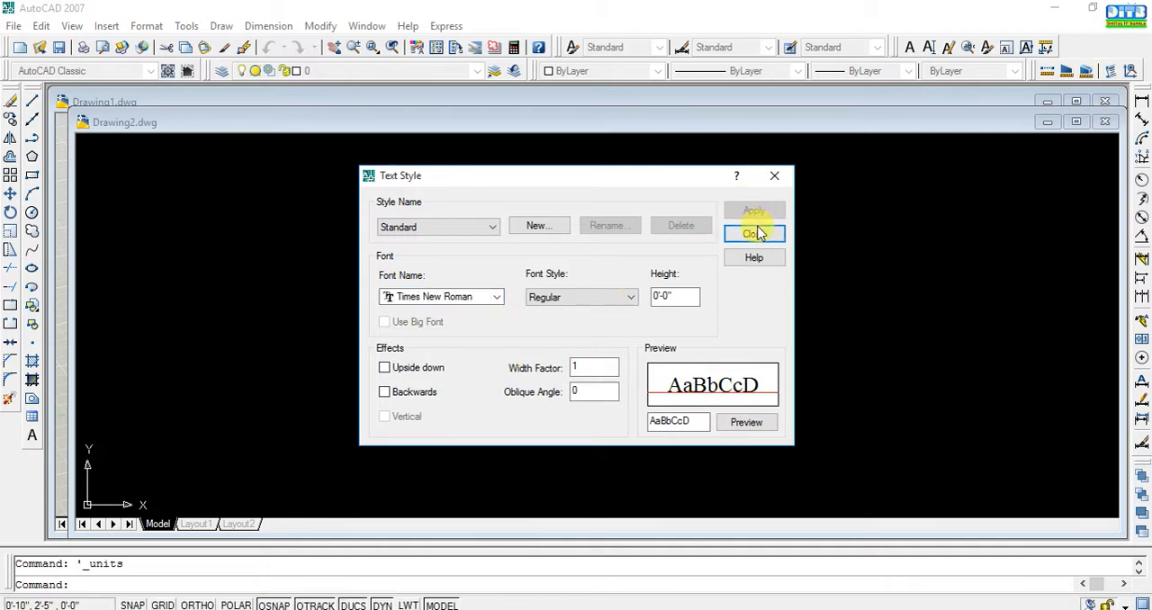
{"action": "left_click", "coordinate": [754, 234]}
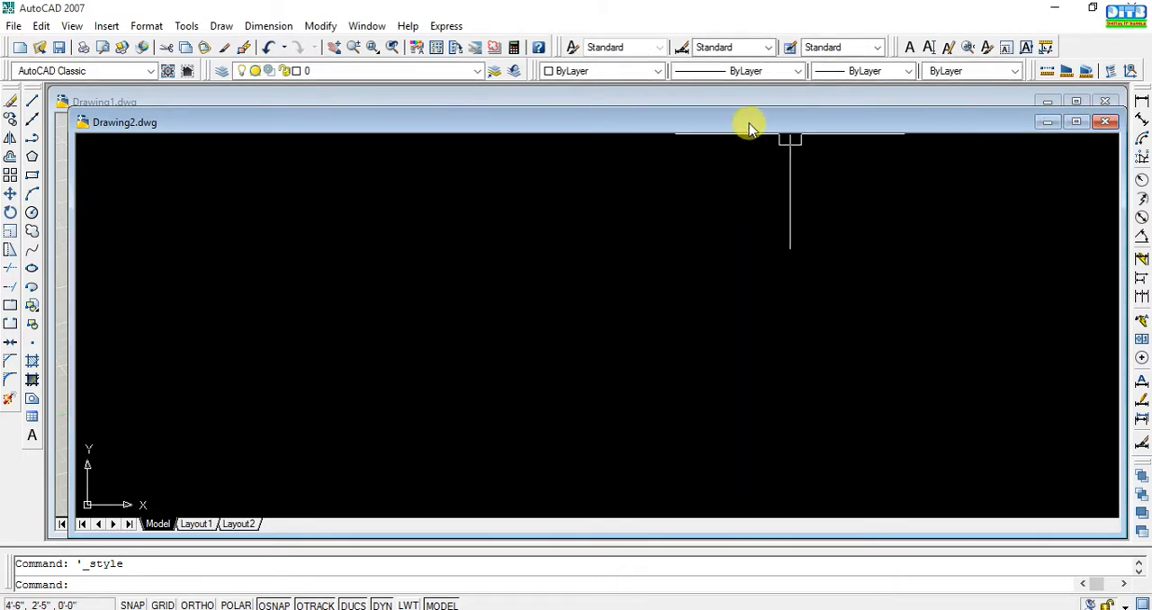
{"action": "left_click_drag", "start_coordinate": [746, 123], "coordinate": [742, 116]}
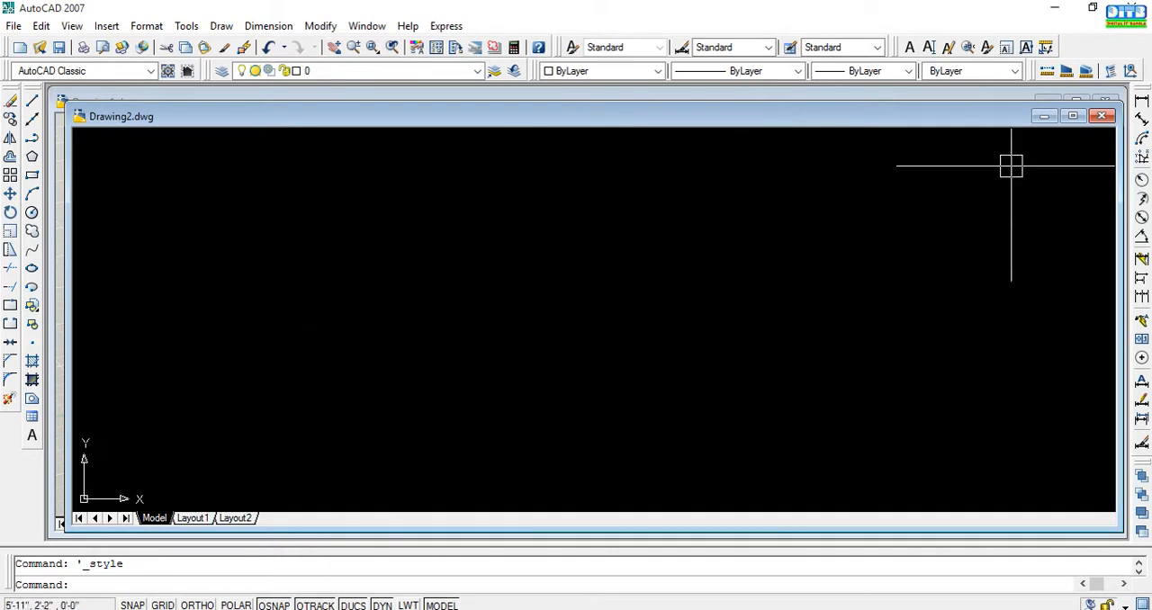
{"action": "left_click", "coordinate": [1100, 116]}
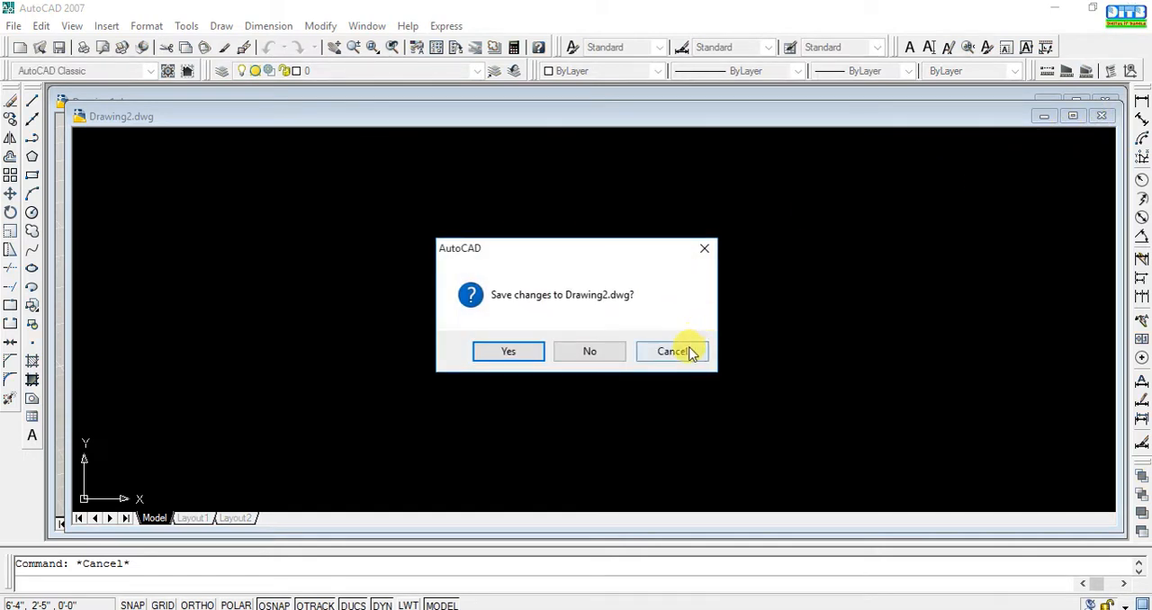
{"action": "left_click", "coordinate": [684, 351]}
Move the Drawing2 window out of the way, close Drawing1 and maximize Drawing2.
{"action": "left_click_drag", "start_coordinate": [1001, 116], "coordinate": [990, 176]}
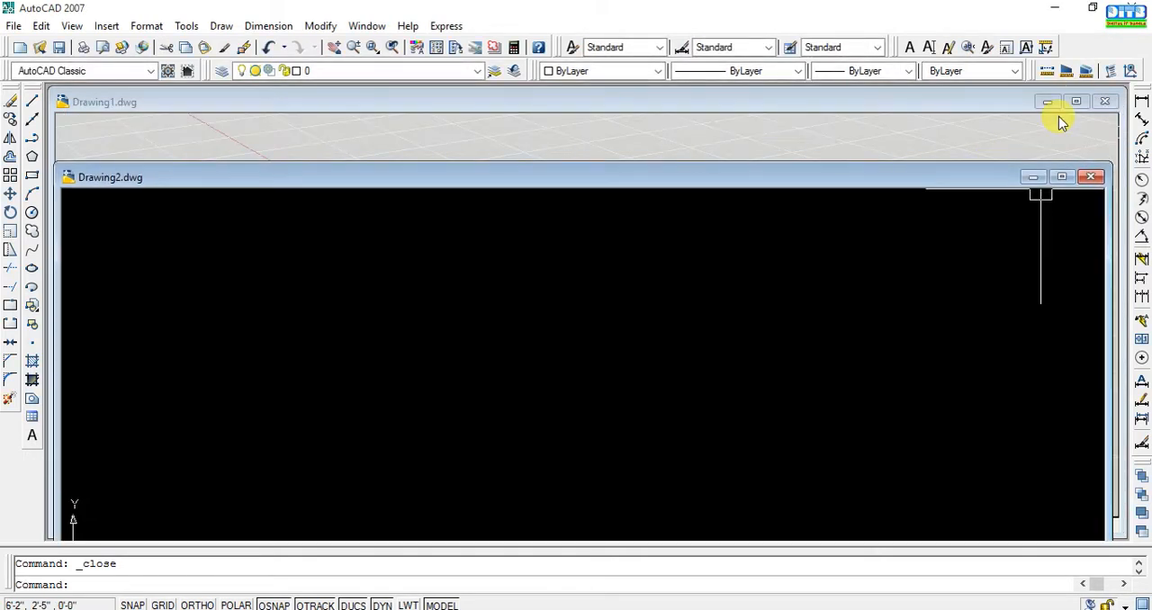
{"action": "left_click", "coordinate": [1103, 101]}
{"action": "left_click", "coordinate": [1070, 179]}
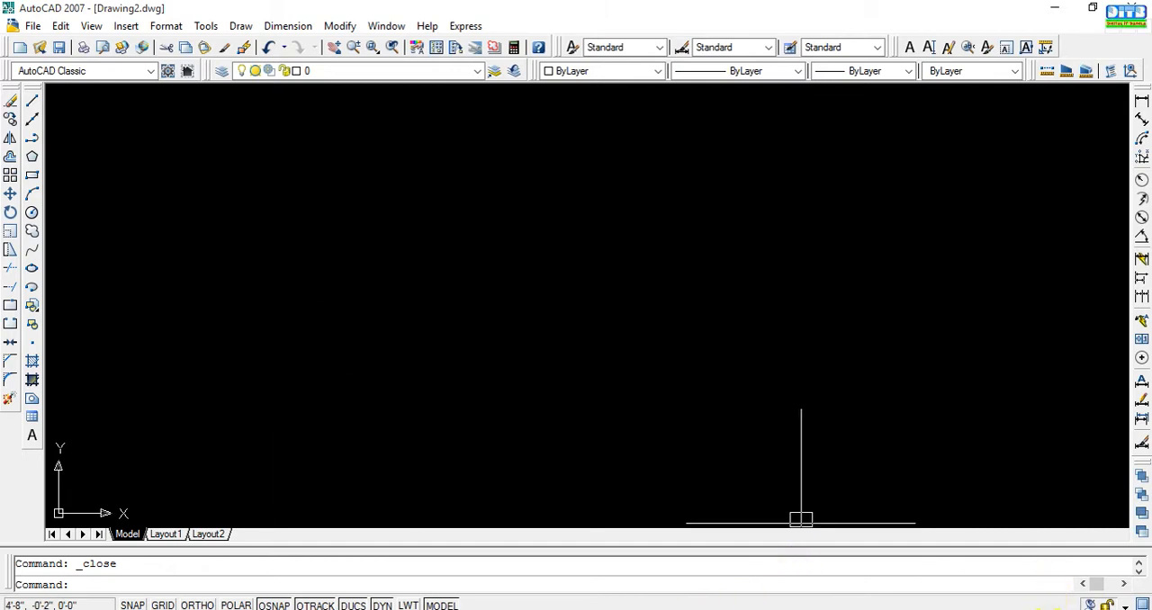
{"action": "left_click", "coordinate": [1058, 8]}
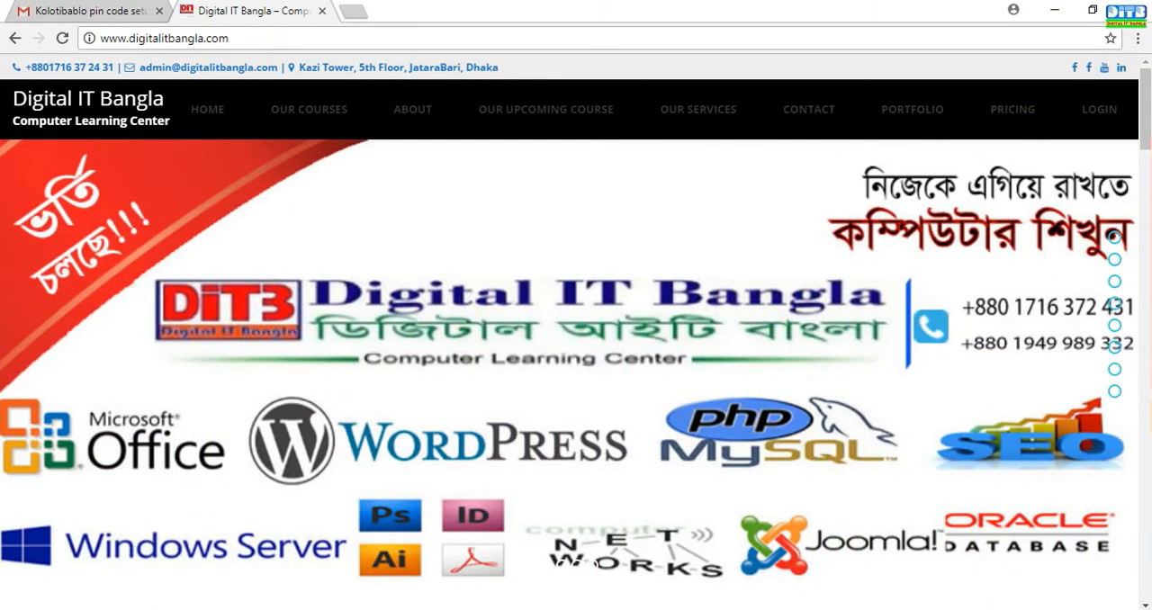
{"action": "left_click", "coordinate": [622, 608]}
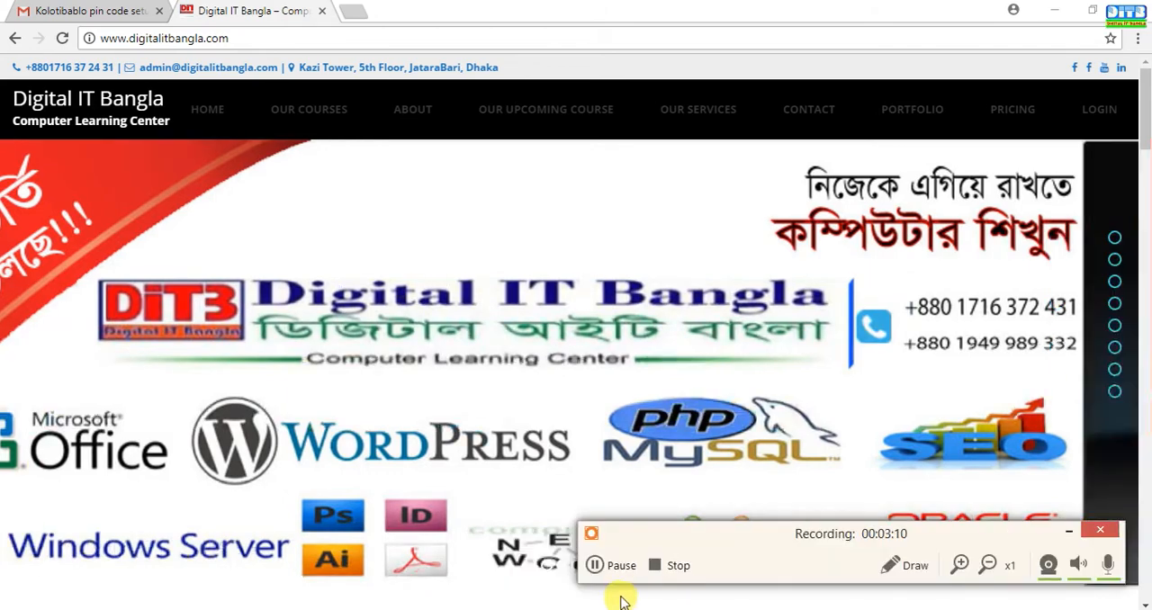